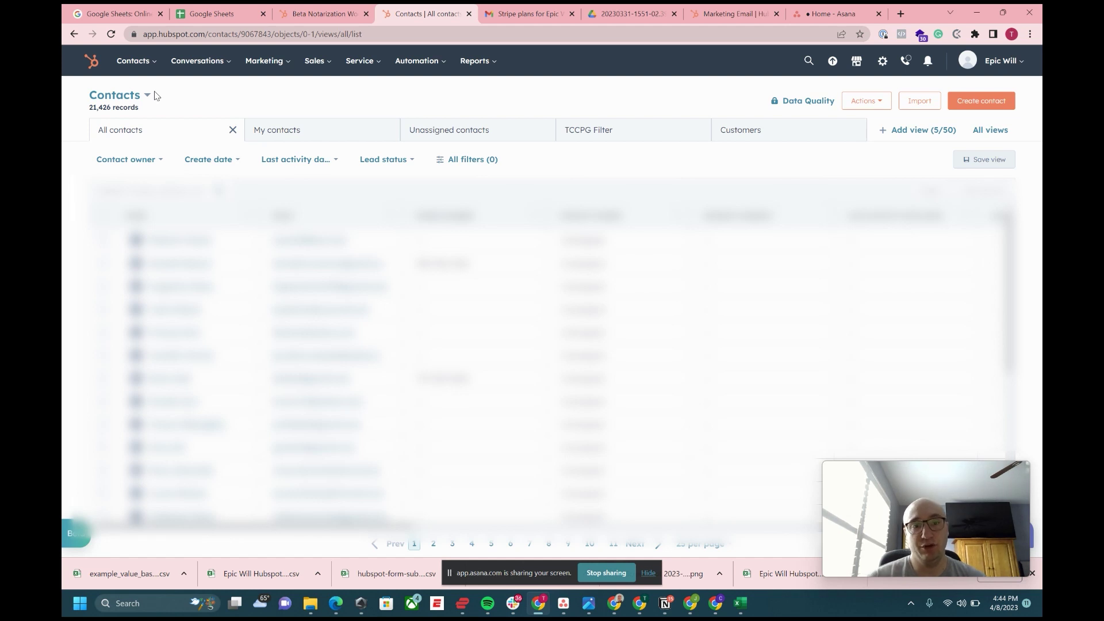
Step: Highlight the 21,426 record count, then go to the Contacts Lists page
left_click_drag(156, 96, 246, 111)
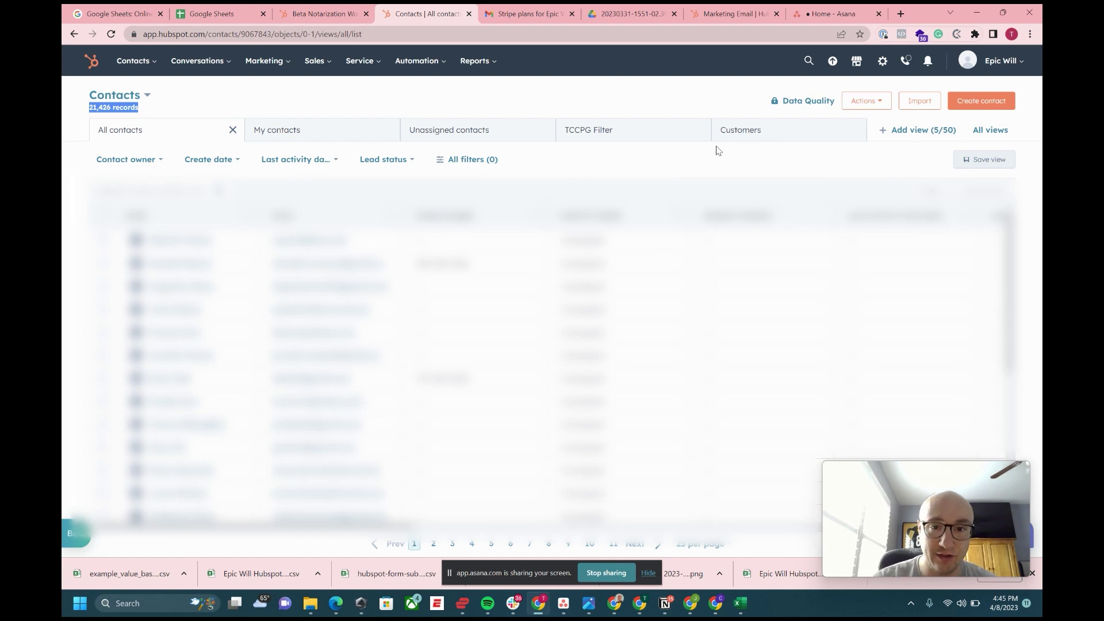
left_click(524, 175)
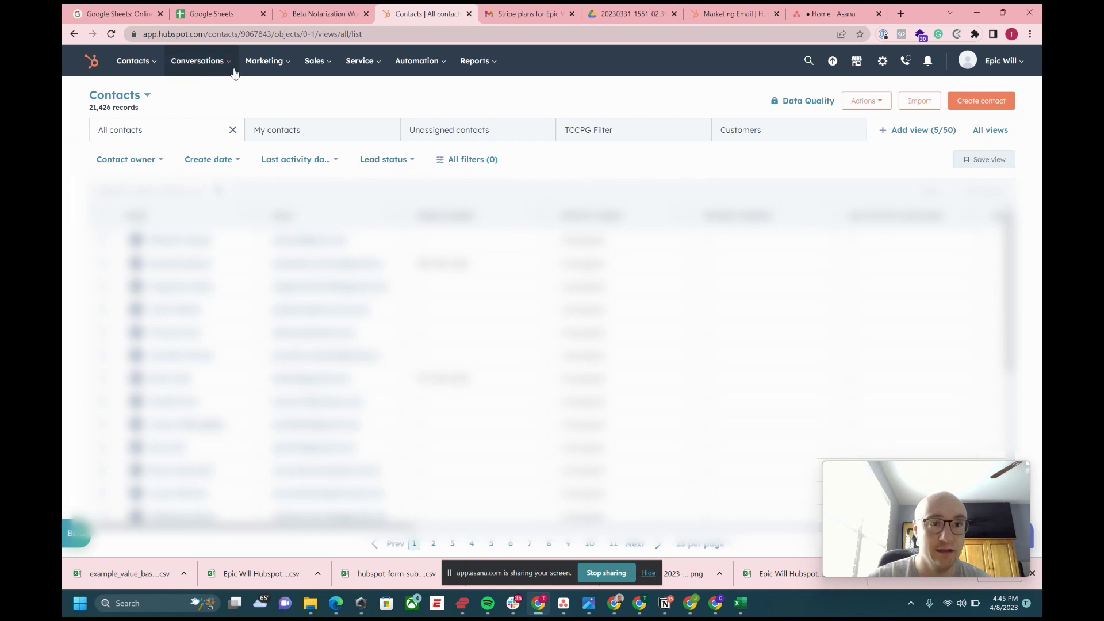
left_click(156, 68)
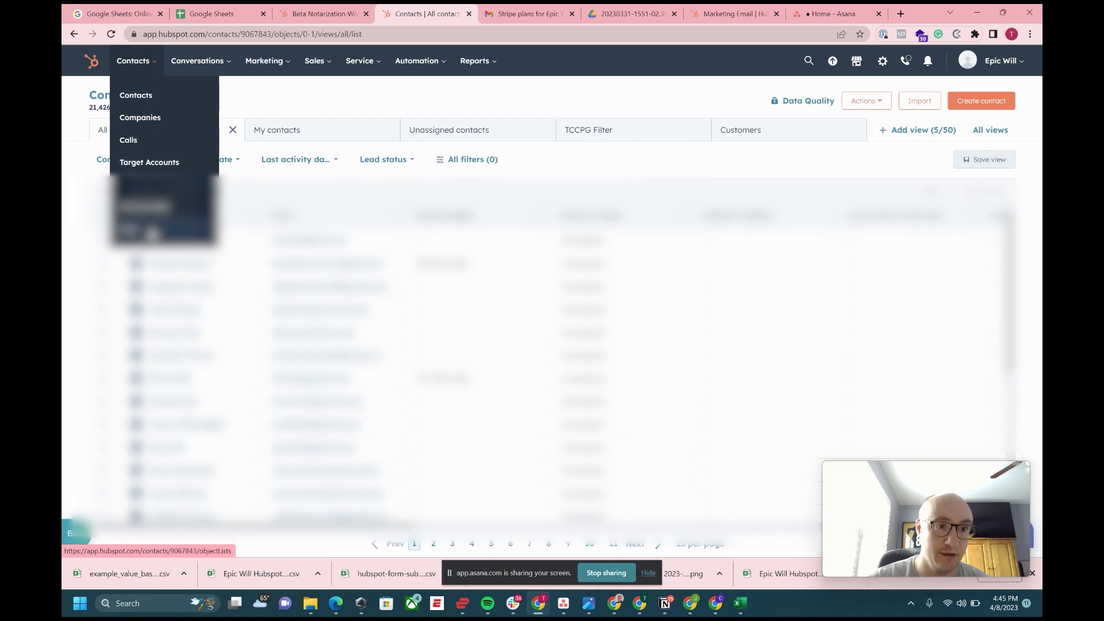
left_click(151, 230)
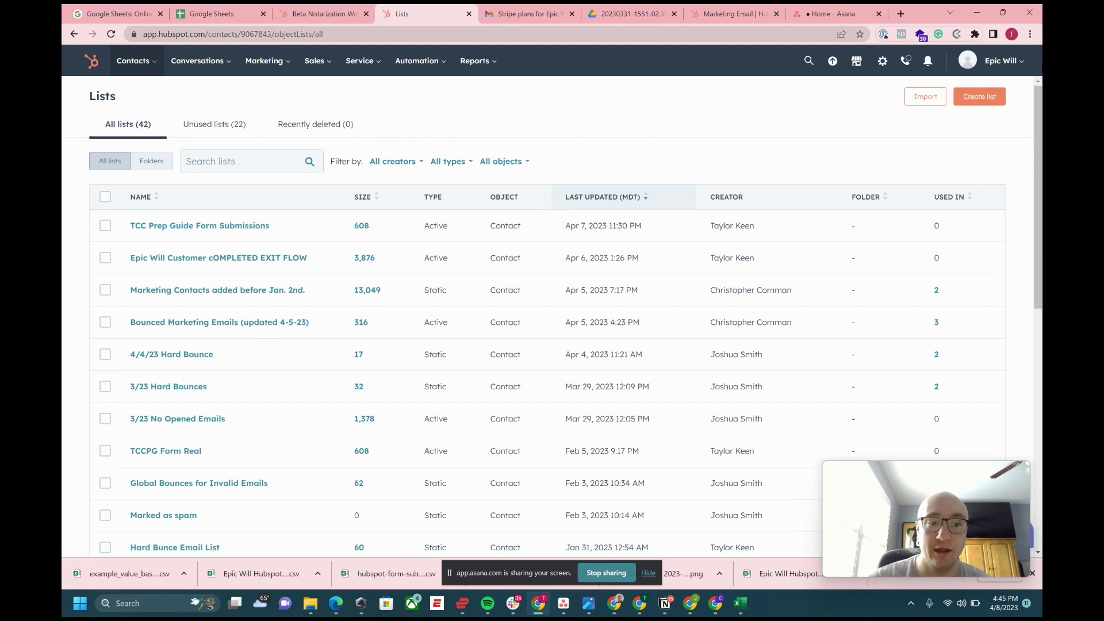
Step: Start a new list named 'Test list', removing the stray q
left_click(981, 102)
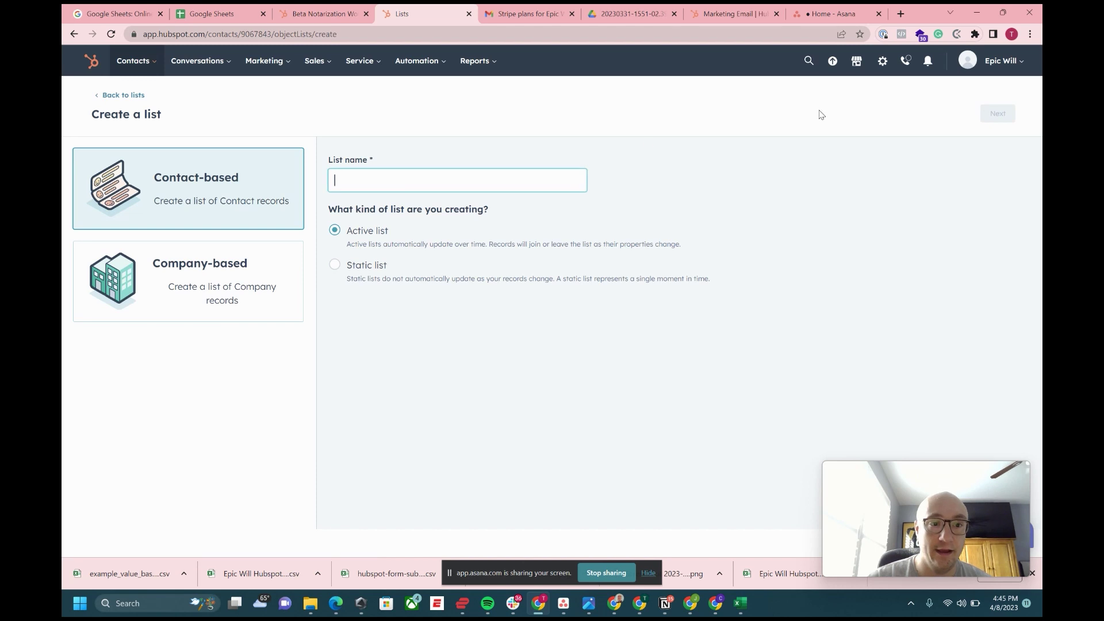
type("Test ")
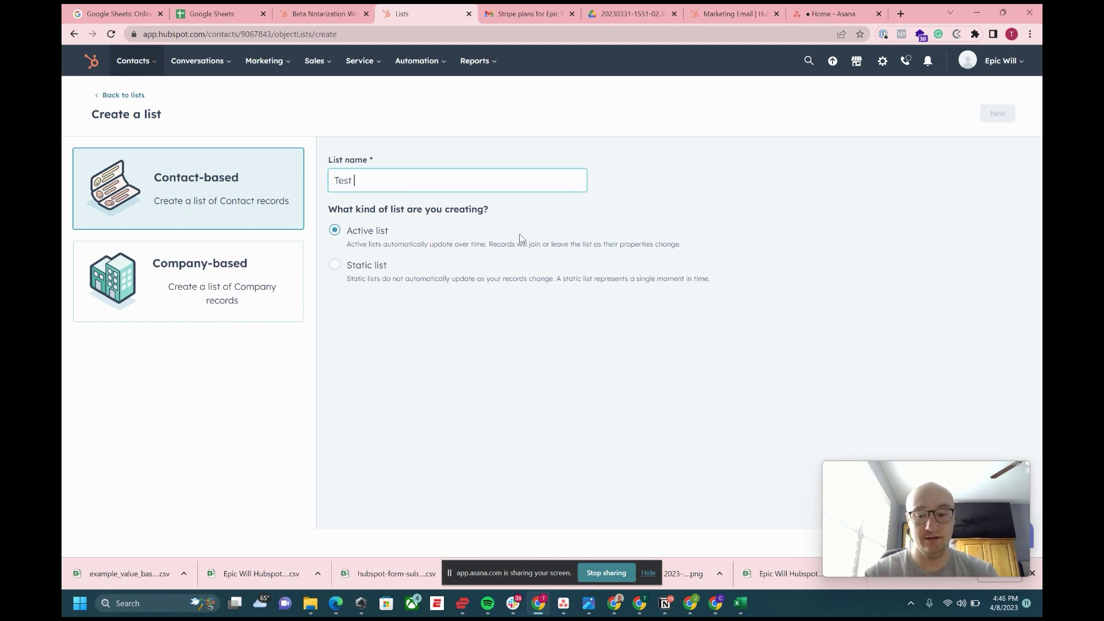
type("listq")
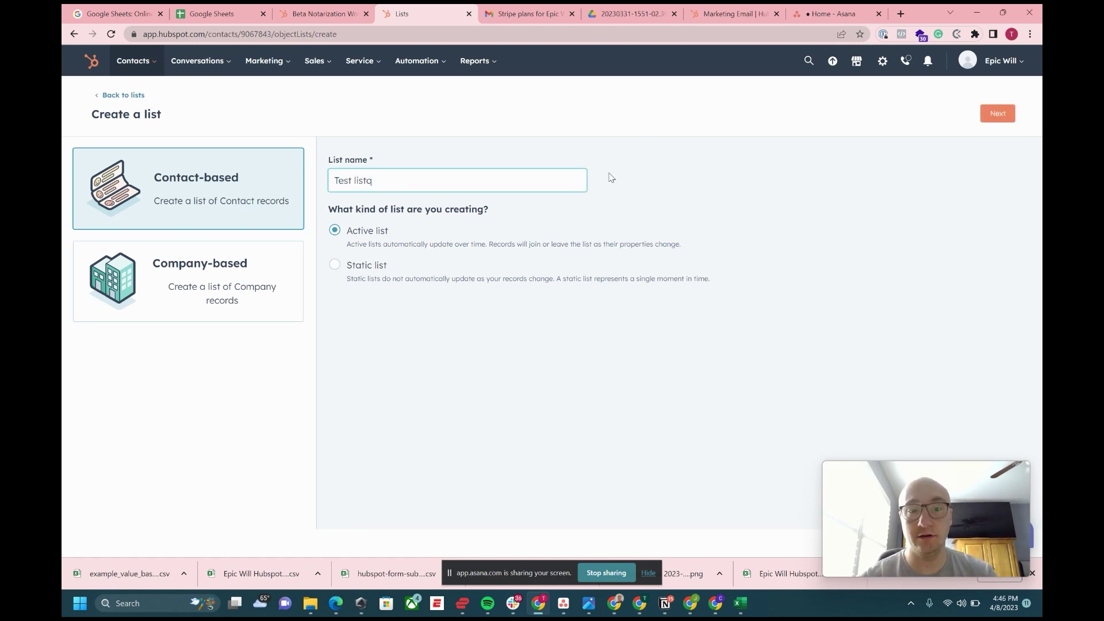
left_click(611, 177)
left_click(473, 190)
key("BackSpace")
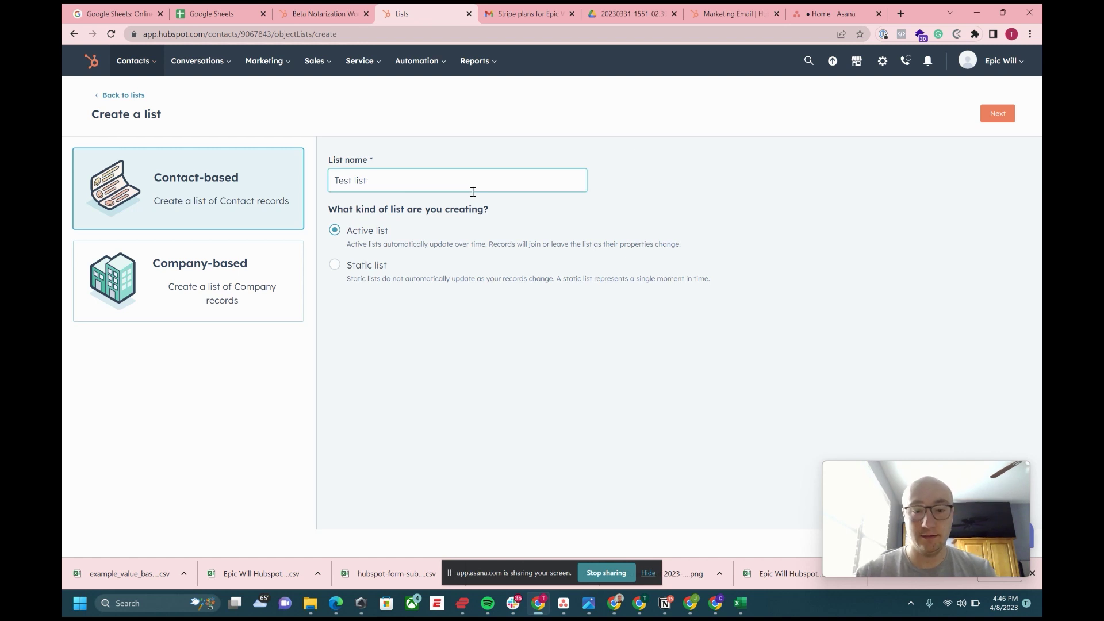
Step: Add a filter requiring membership in the Epic Will Customer list
left_click(998, 112)
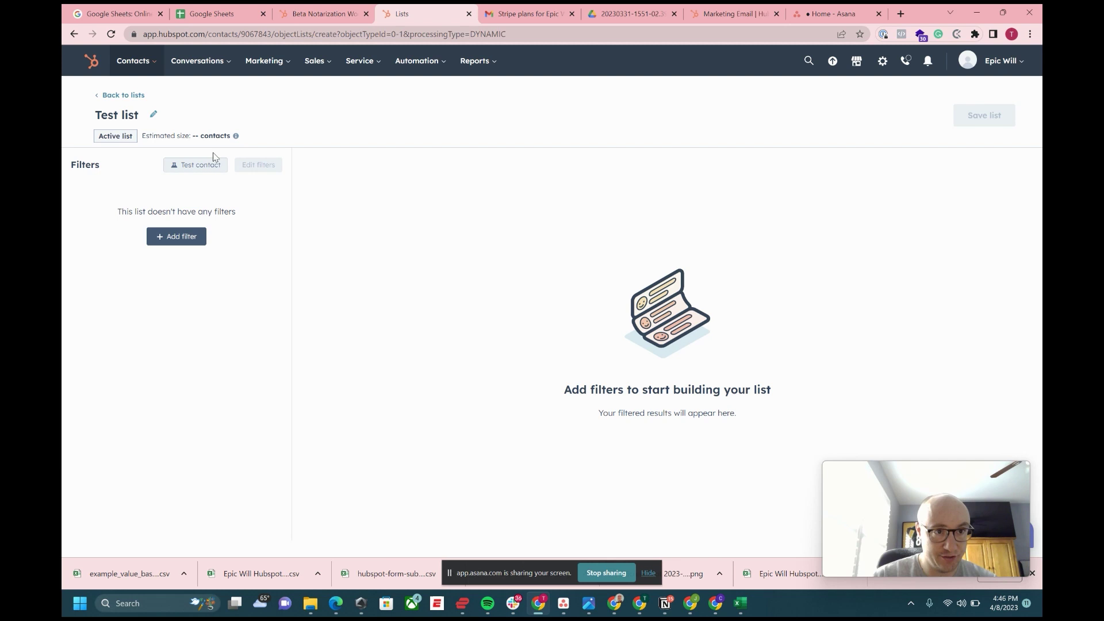
left_click(173, 236)
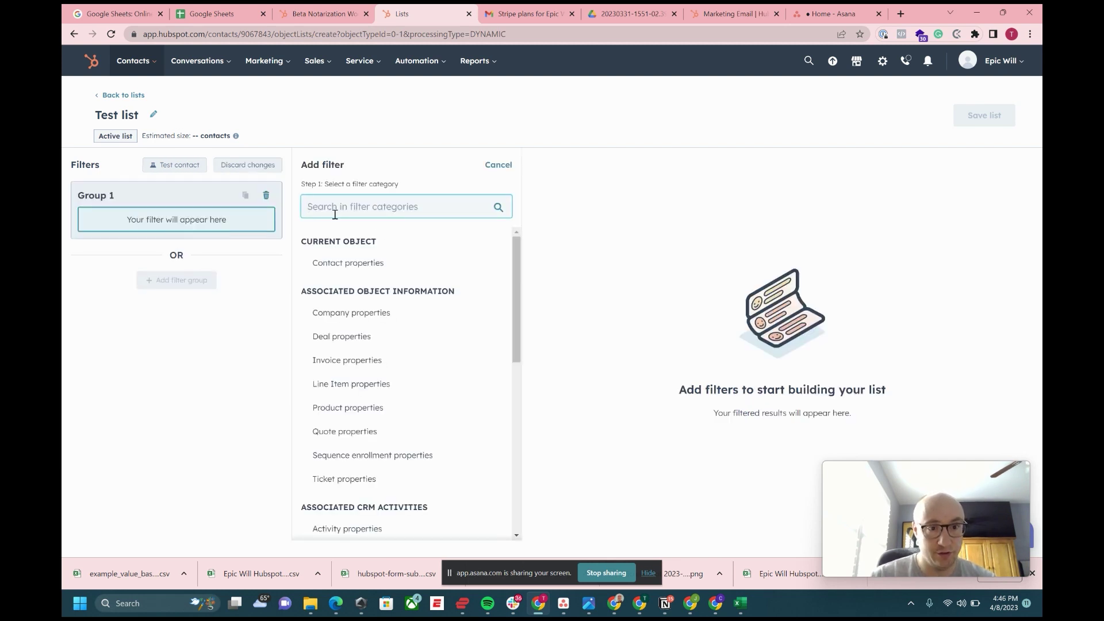
type("cud")
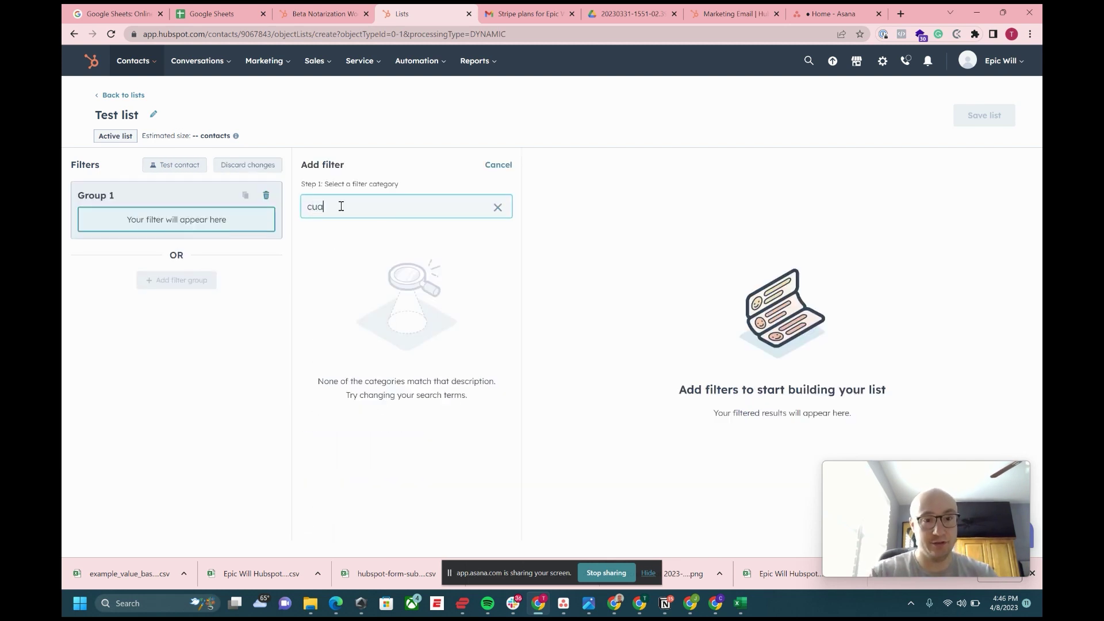
key("BackSpace")
key("BackSpace")
key("BackSpace")
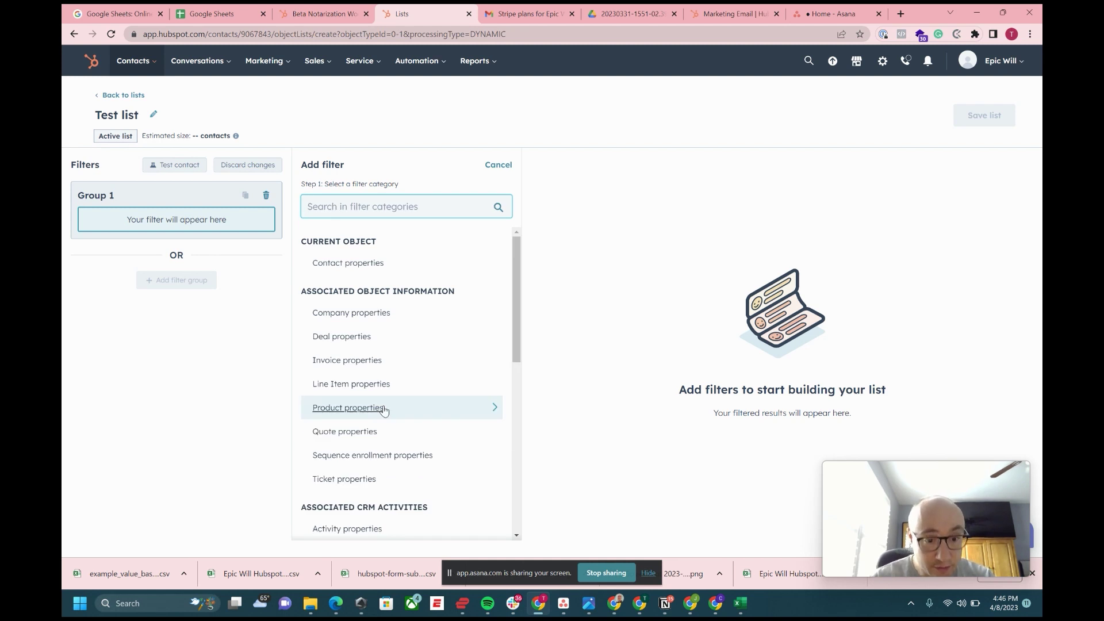
scroll(384, 409, "down", 7)
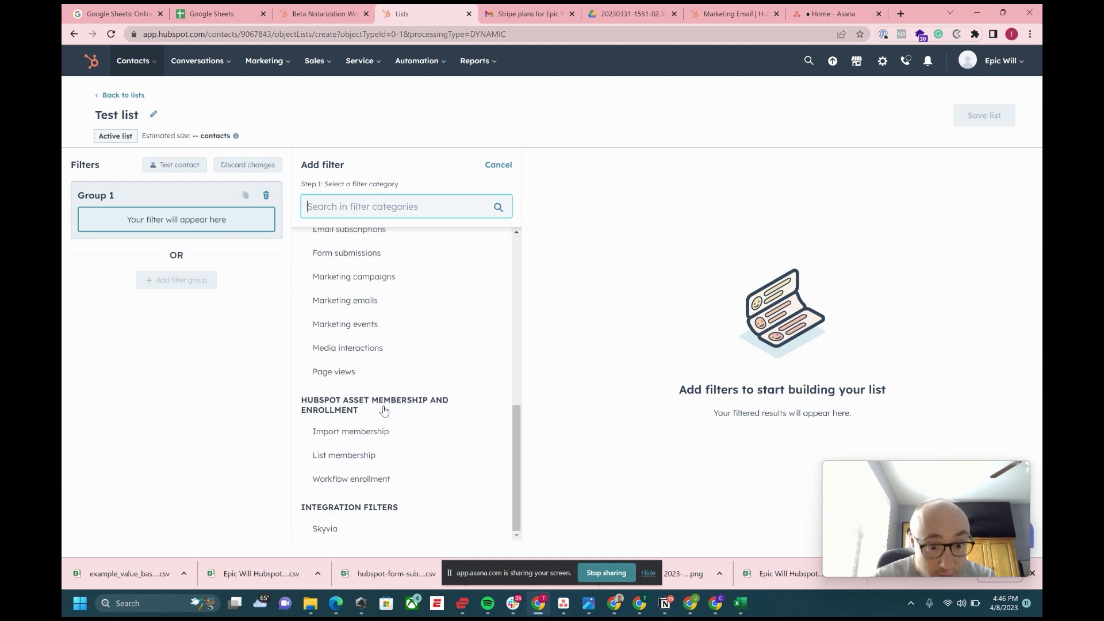
left_click(360, 459)
scroll(434, 350, "down", 4)
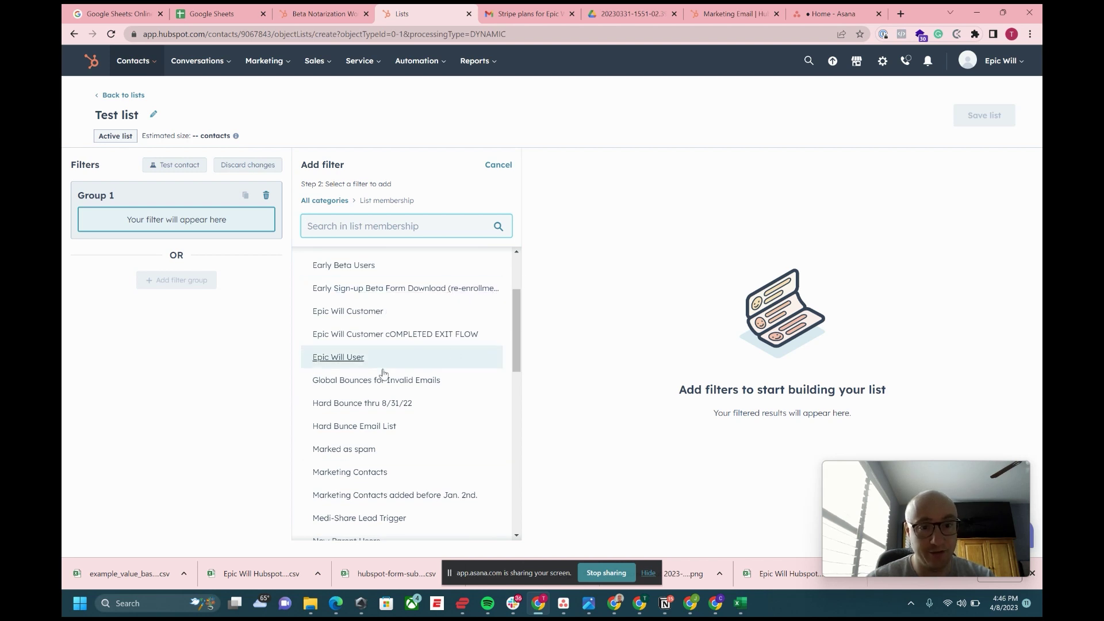
left_click(369, 315)
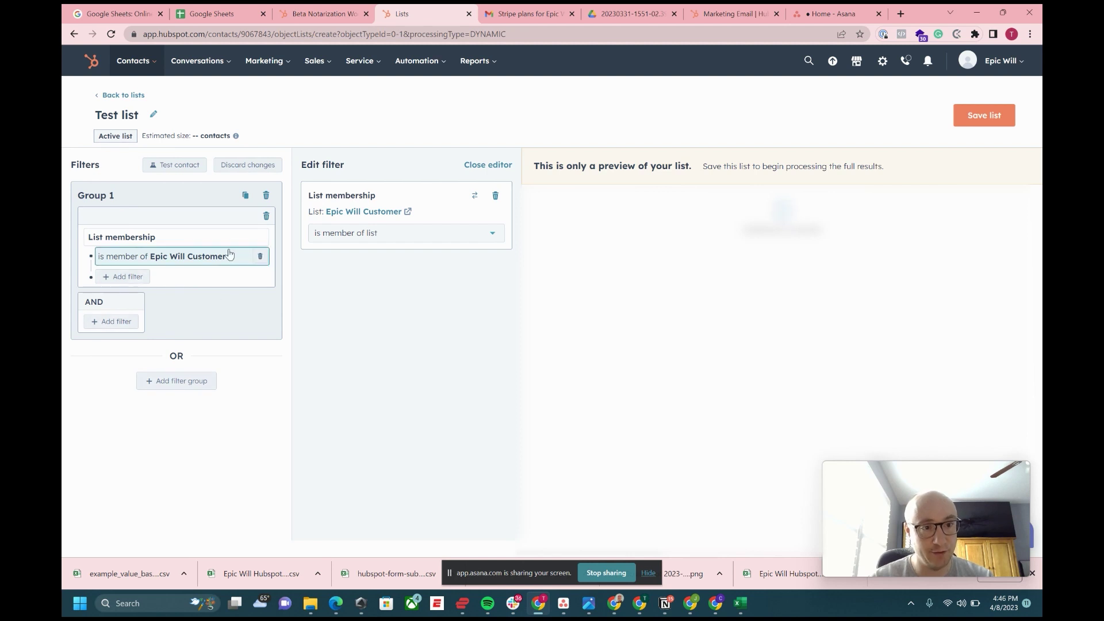
Step: Start a second list-membership condition in the same filter group
left_click(115, 277)
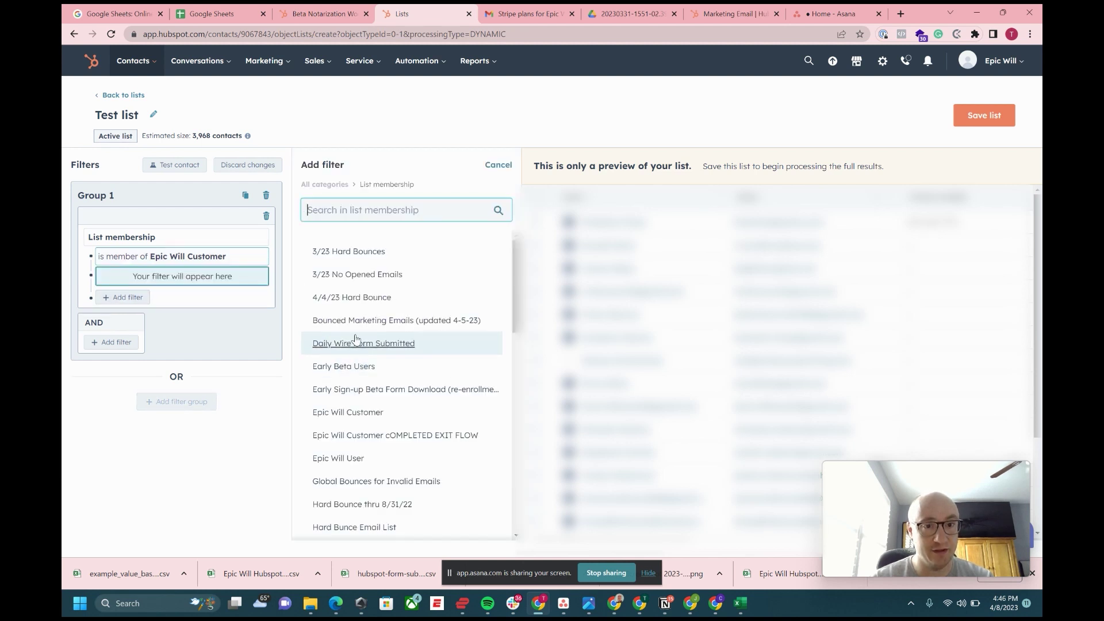
scroll(356, 339, "down", 2)
scroll(356, 339, "up", 1)
scroll(356, 340, "down", 3)
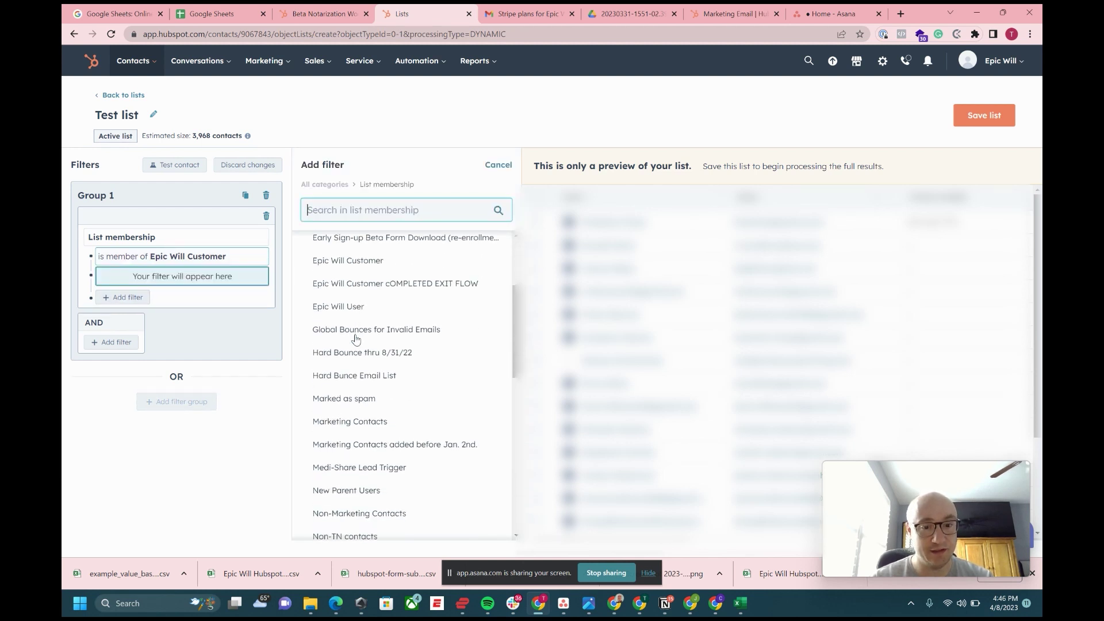
scroll(356, 340, "up", 3)
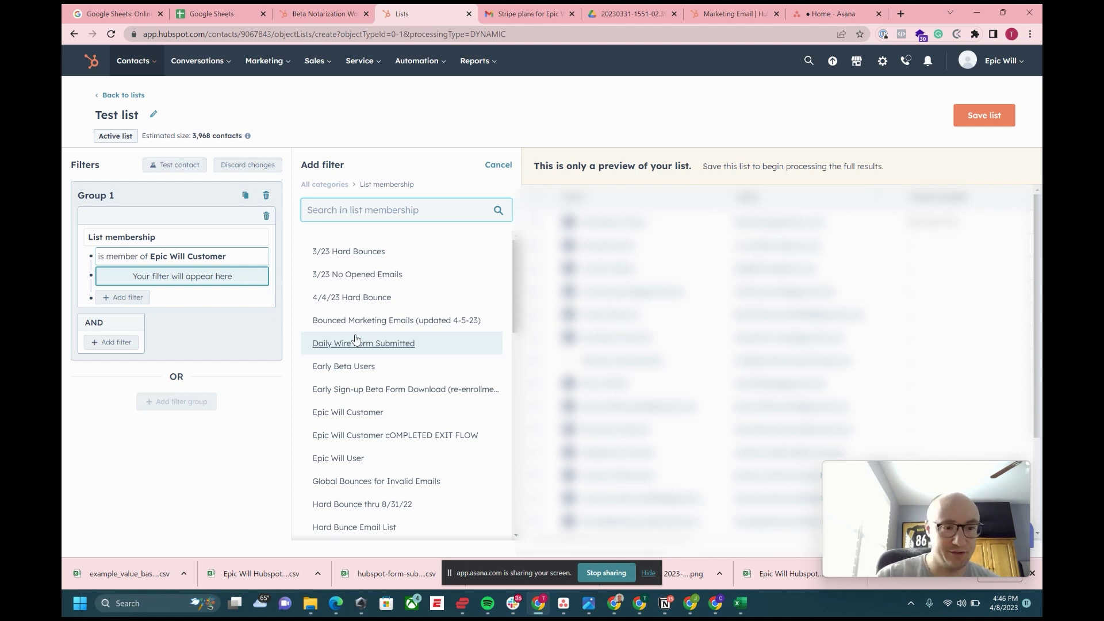
Step: Abandon the second membership condition and begin an AND filter on workflow enrollment
left_click(218, 331)
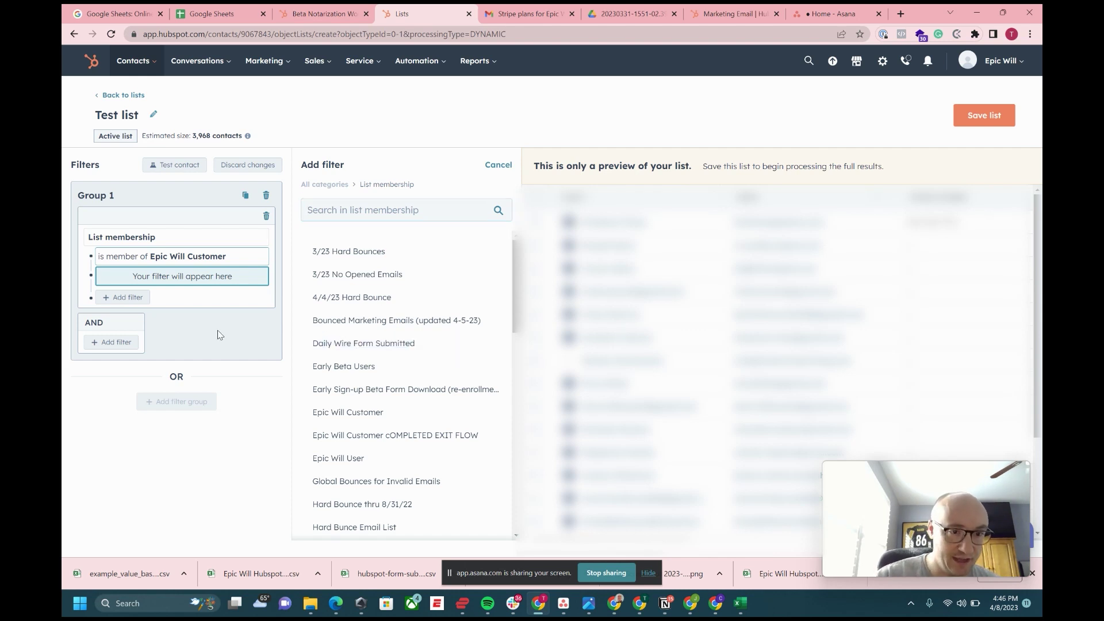
left_click(497, 165)
left_click(109, 321)
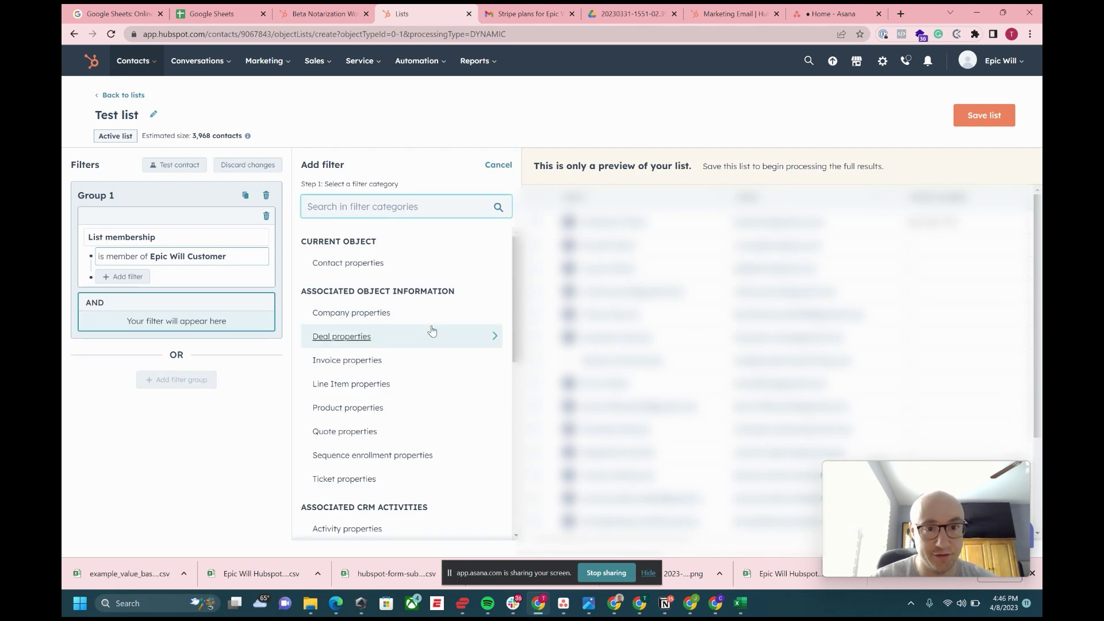
scroll(432, 330, "down", 6)
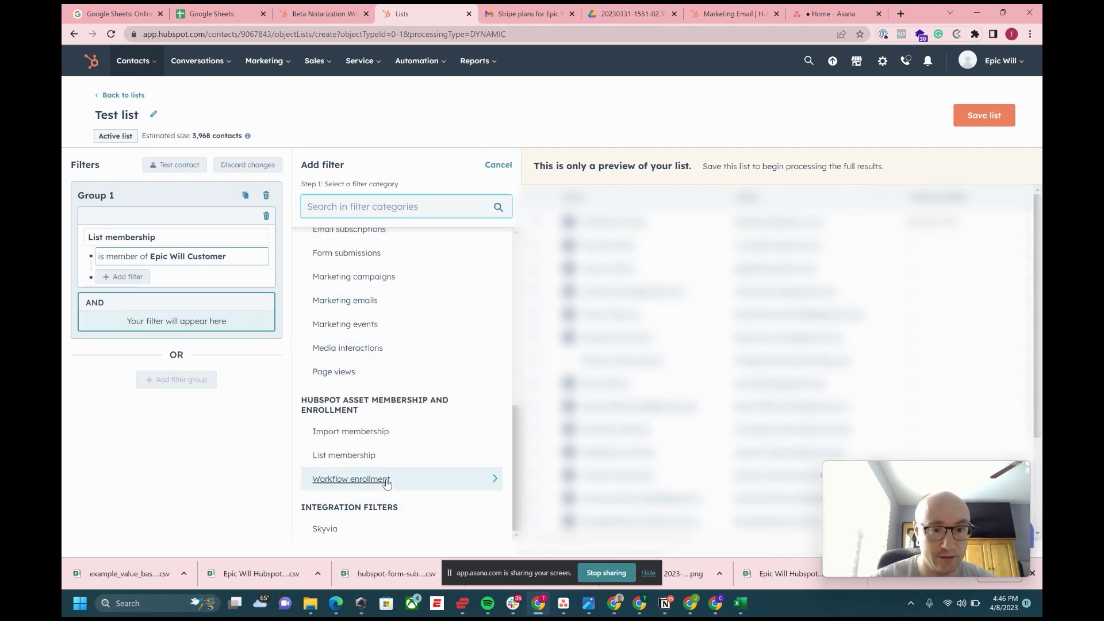
left_click(386, 485)
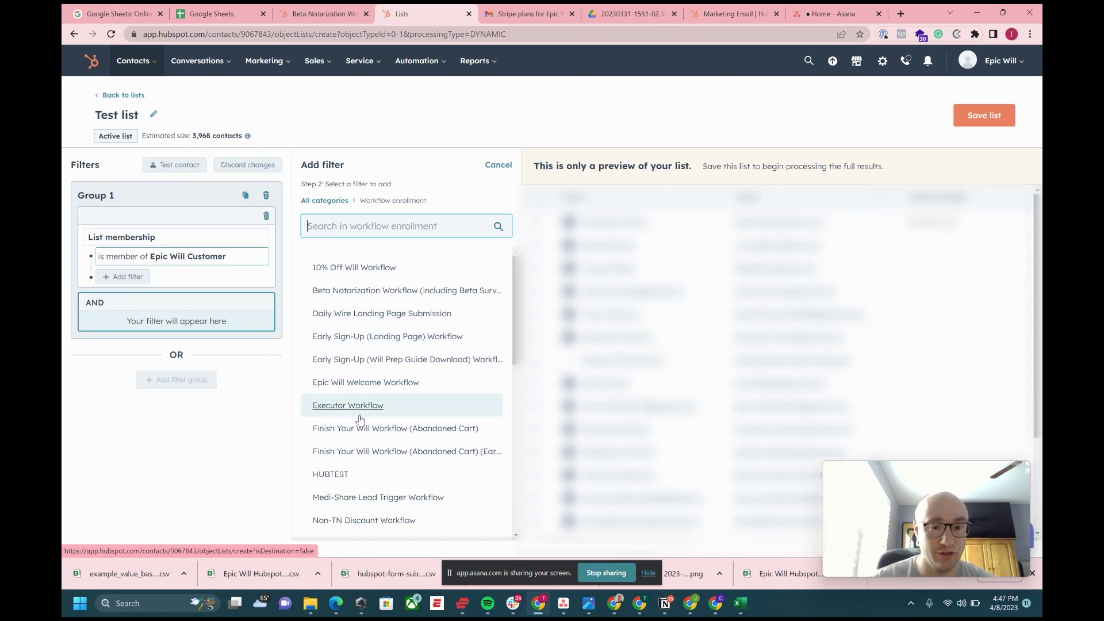
Step: Base the condition on the Welcome new contacts workflow and show its status options
scroll(371, 357, "down", 3)
scroll(431, 381, "up", 3)
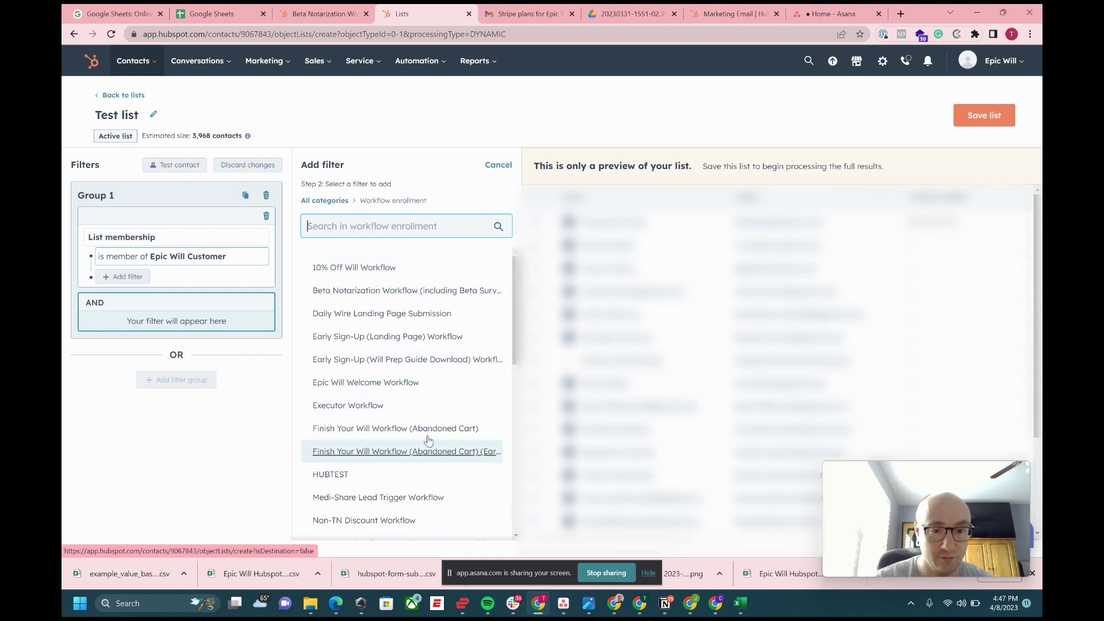
scroll(414, 460, "down", 1)
scroll(414, 462, "down", 8)
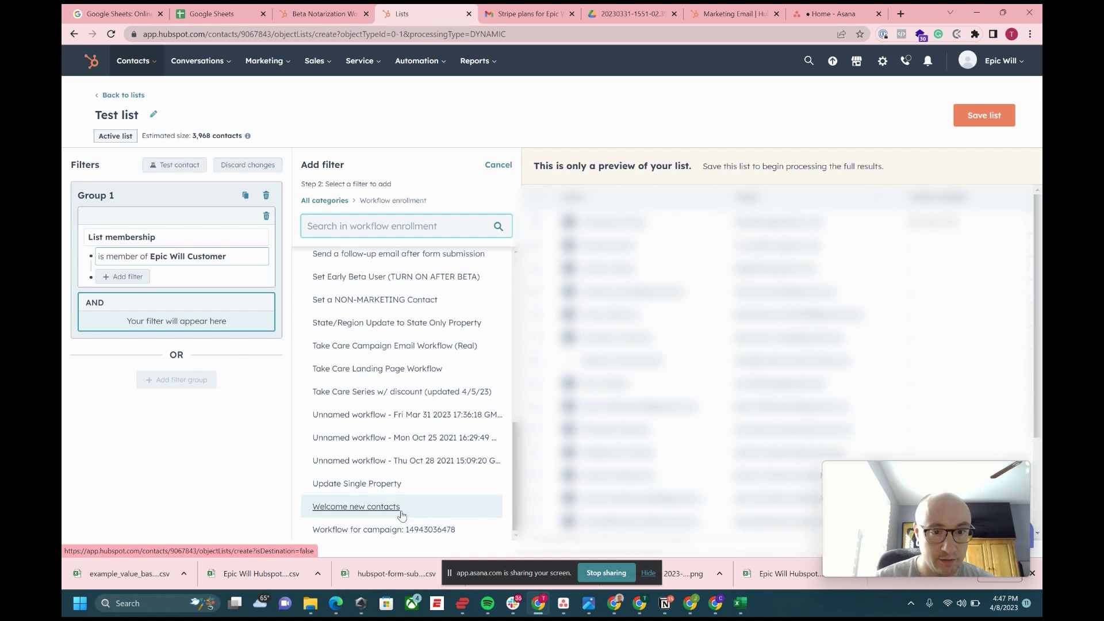
scroll(410, 408, "up", 1)
scroll(409, 406, "up", 1)
scroll(410, 406, "down", 2)
left_click(360, 506)
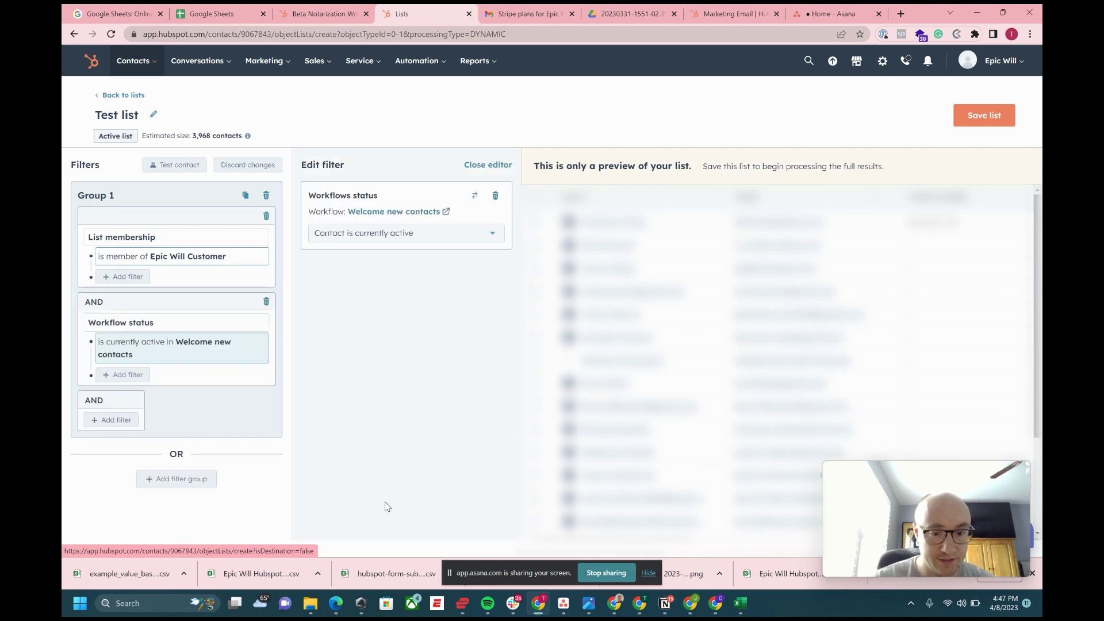
left_click(425, 234)
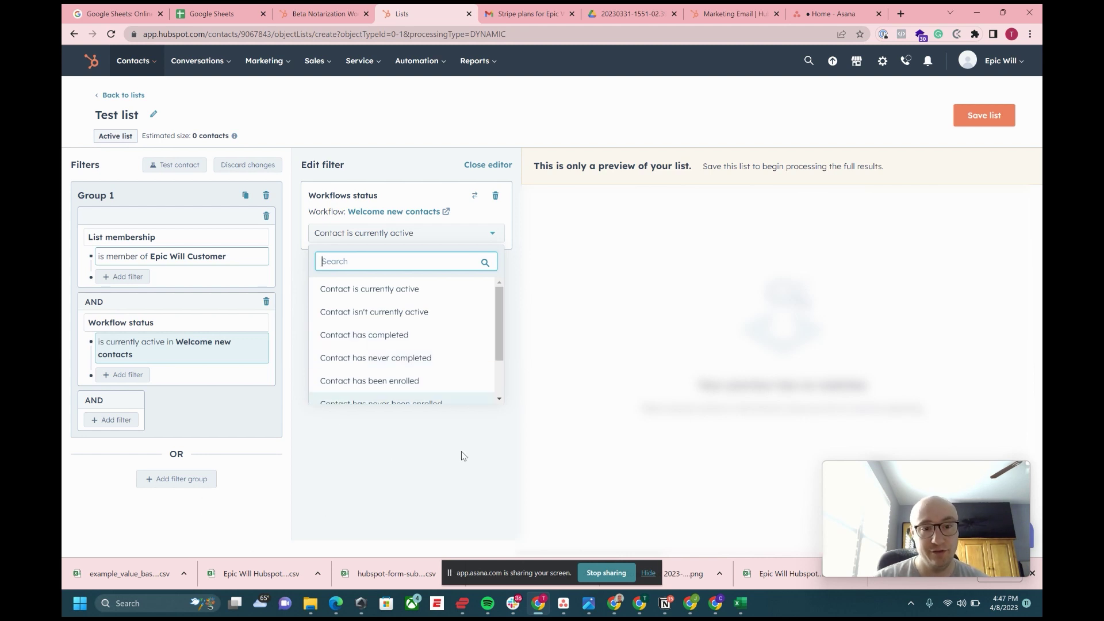
Step: Set the workflow status to completed, discard the Test list, and open Epic Will Customer cOMPLETED EXIT FLOW
left_click(345, 339)
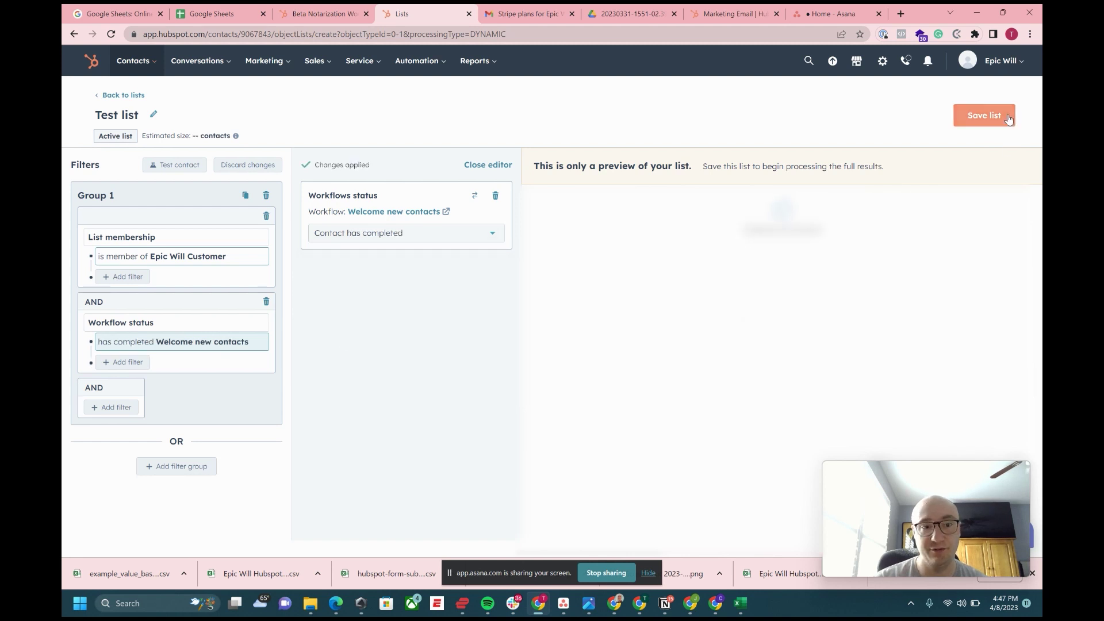
left_click(111, 97)
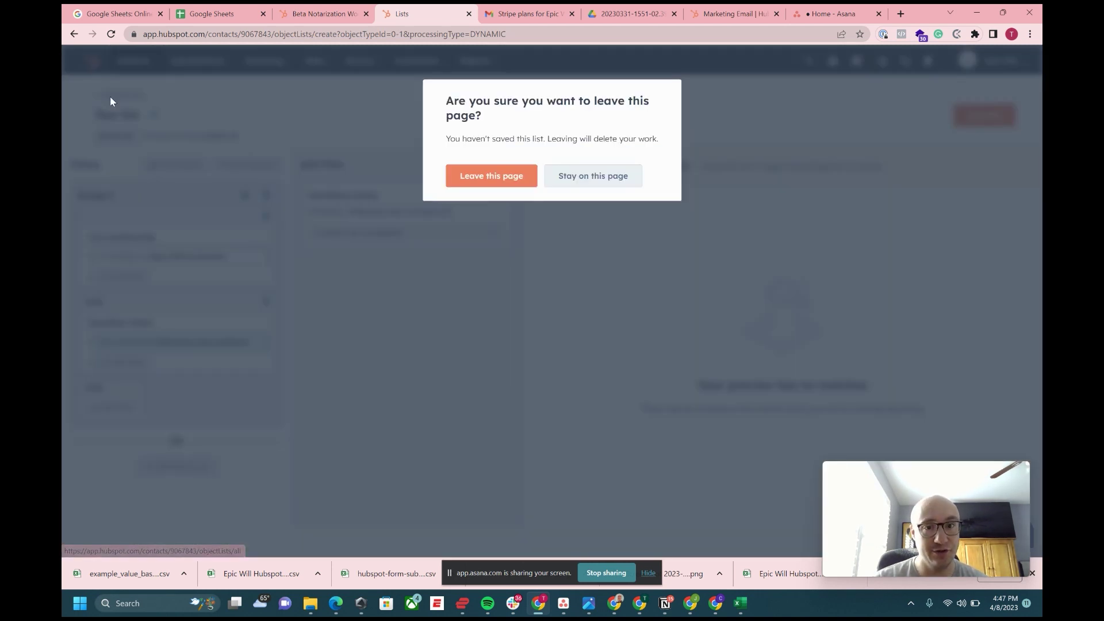
left_click(494, 178)
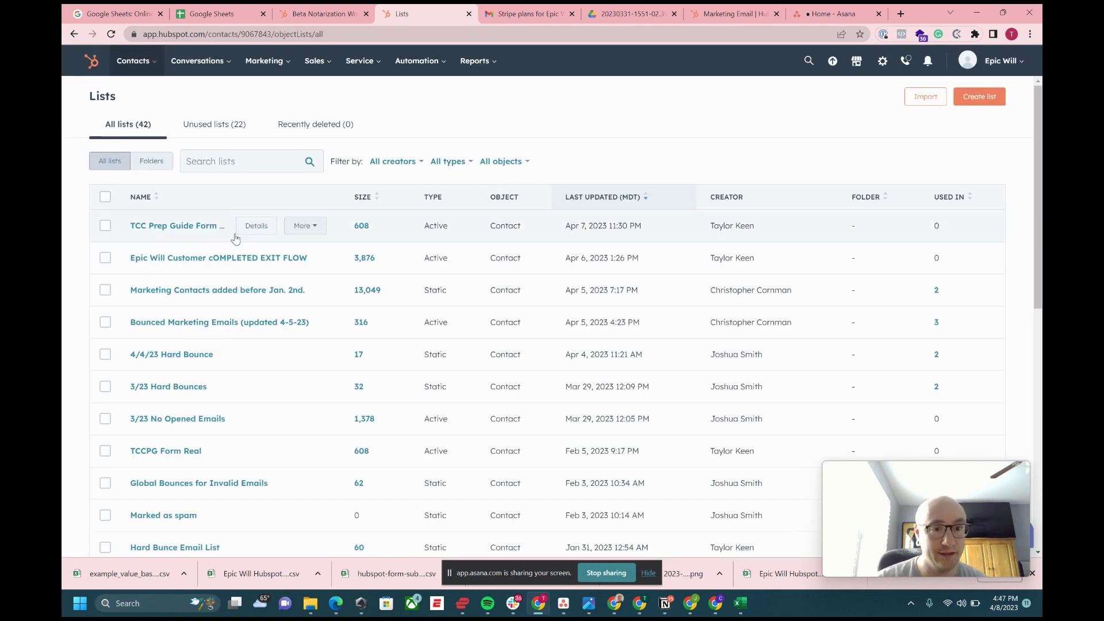
left_click(192, 262)
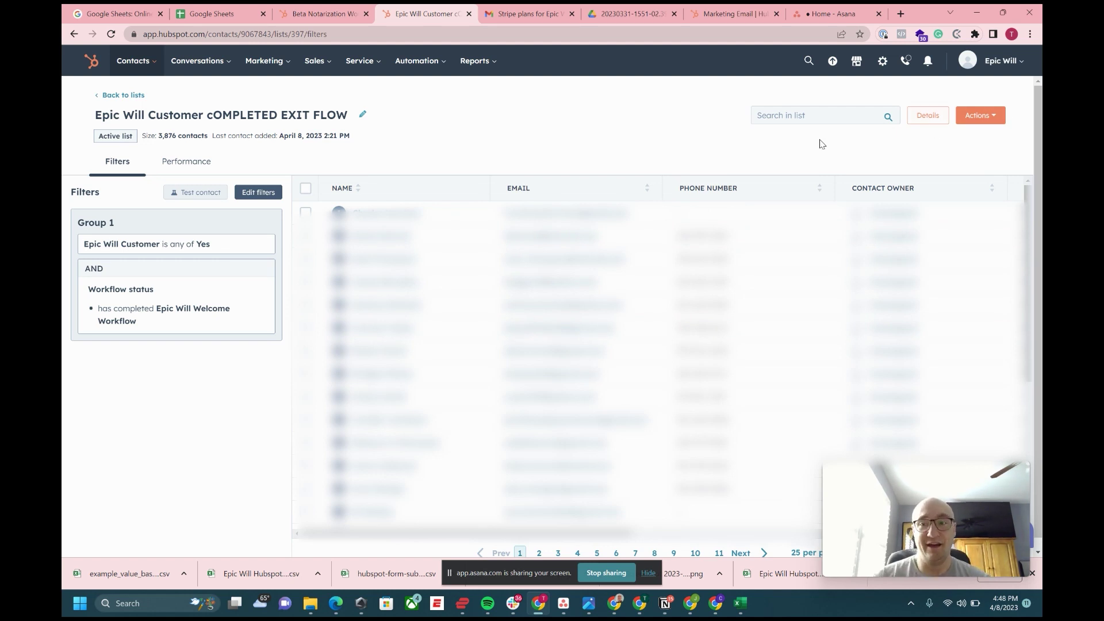
Step: Select all 3,876 contacts in the list and view the More bulk actions menu
left_click(305, 188)
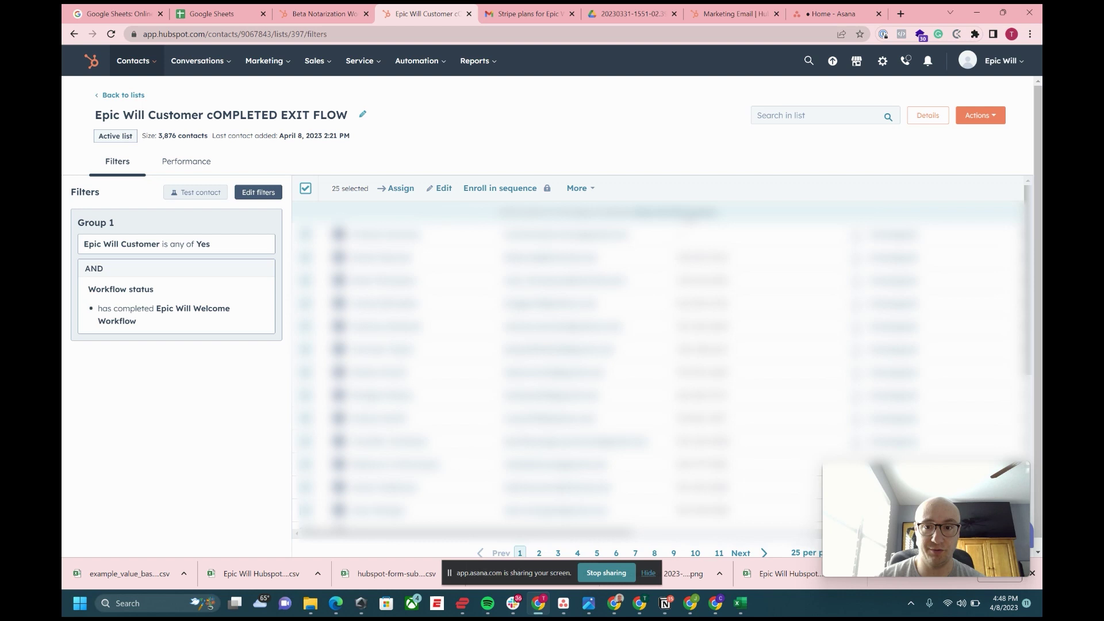
left_click(689, 216)
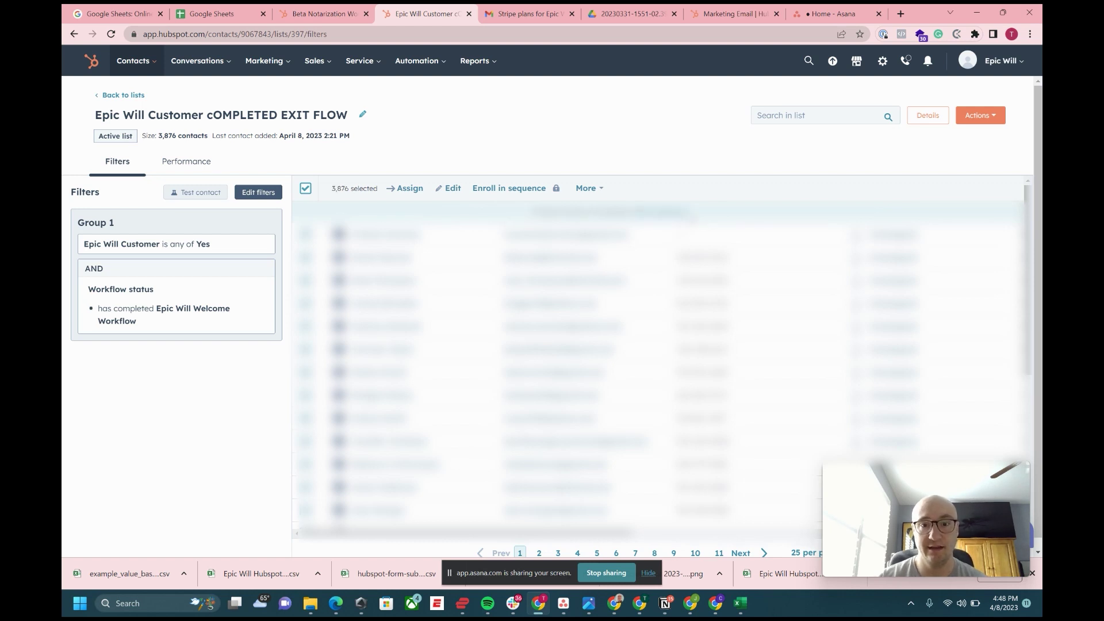
left_click(602, 194)
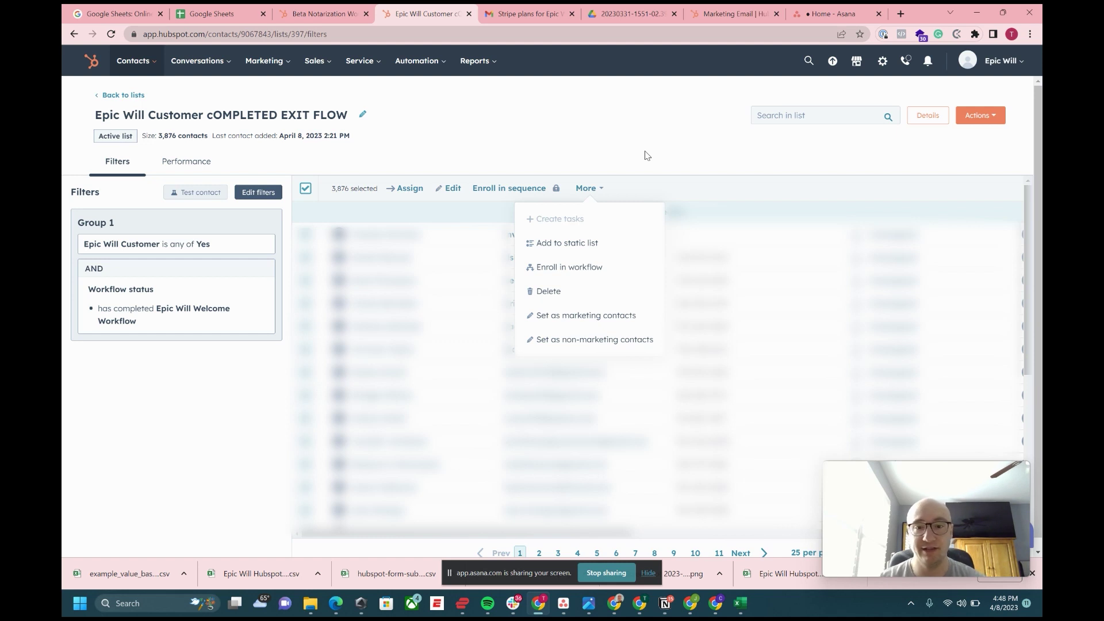
left_click(514, 140)
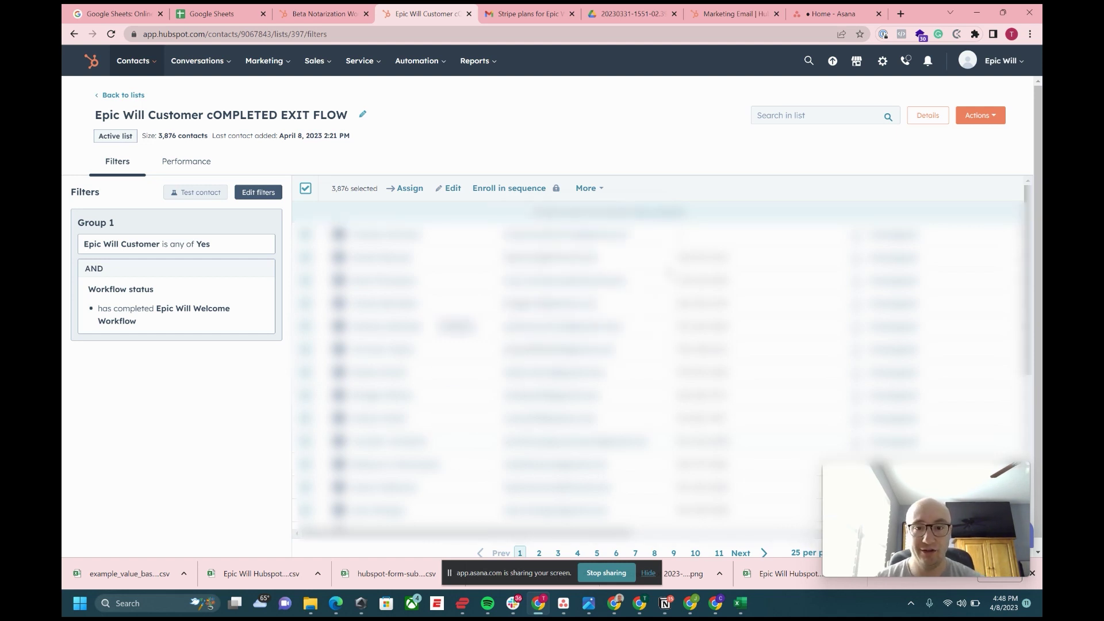